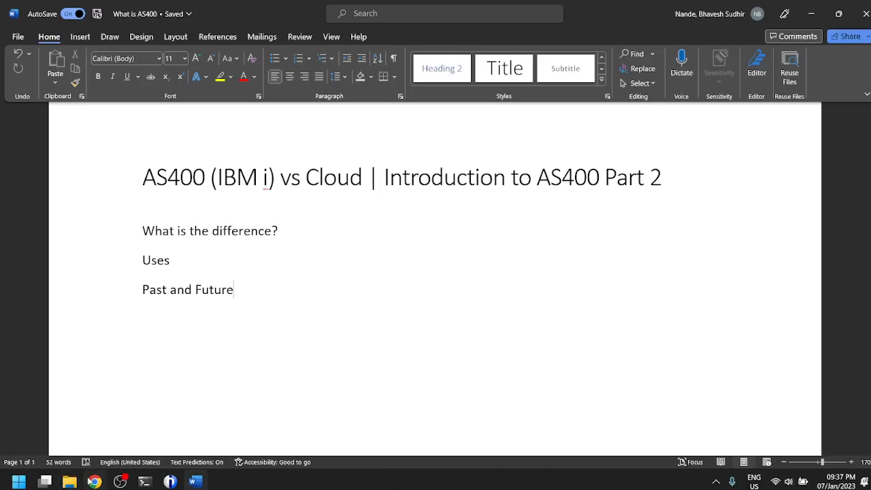
Step: Bring up the browser and reach the IBM Power Systems on Google Cloud article
{"action": "left_click", "coordinate": [95, 481]}
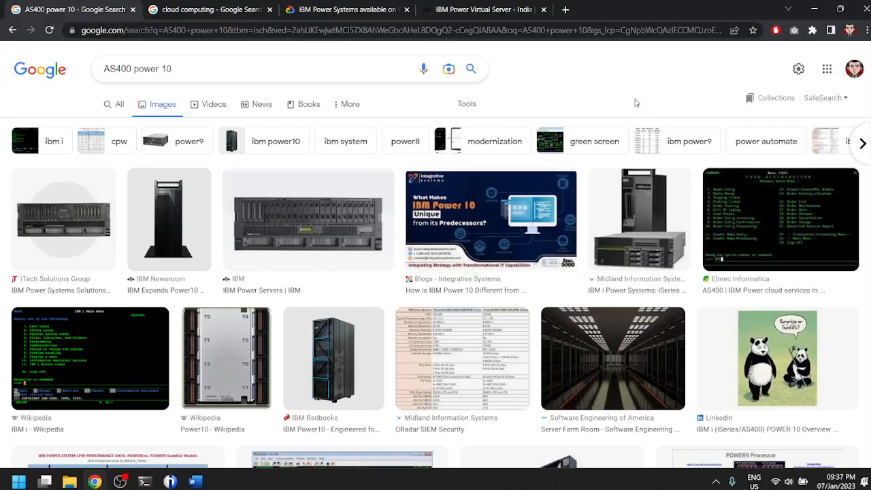
{"action": "left_click", "coordinate": [252, 9]}
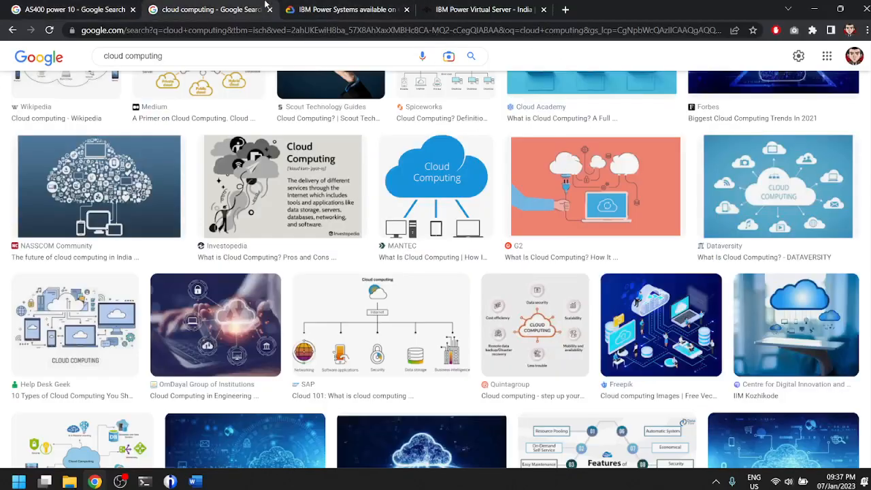
{"action": "left_click", "coordinate": [299, 9]}
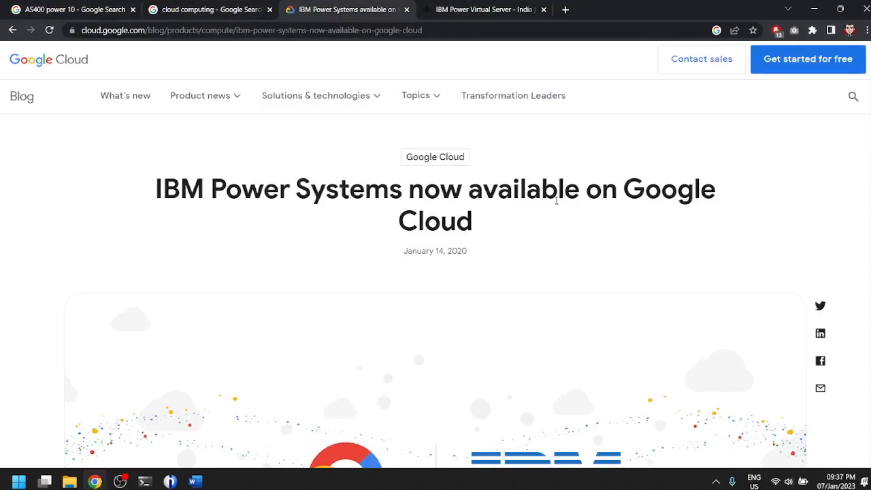
{"action": "scroll", "coordinate": [557, 204], "scroll_direction": "down", "scroll_amount": 2}
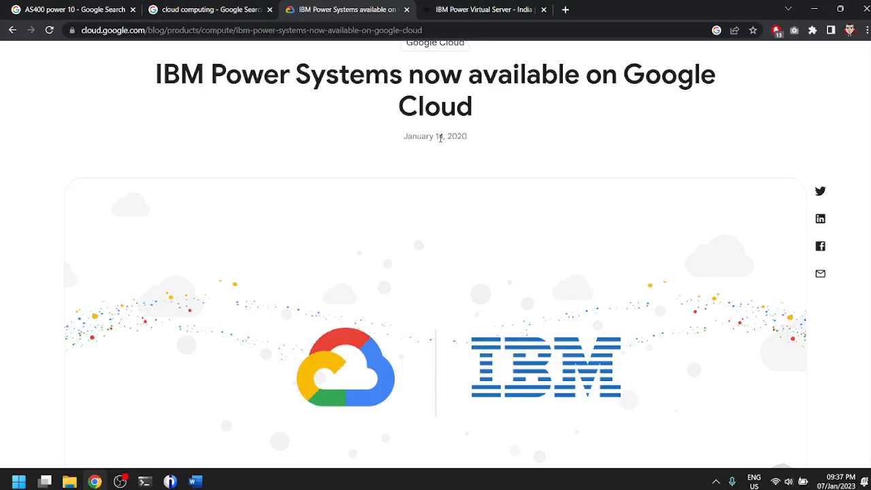
Step: Highlight the January 14, 2020 date and 'IBM Power Systems' title, then move to the IBM Power Virtual Server page
{"action": "left_click_drag", "start_coordinate": [401, 138], "coordinate": [470, 138]}
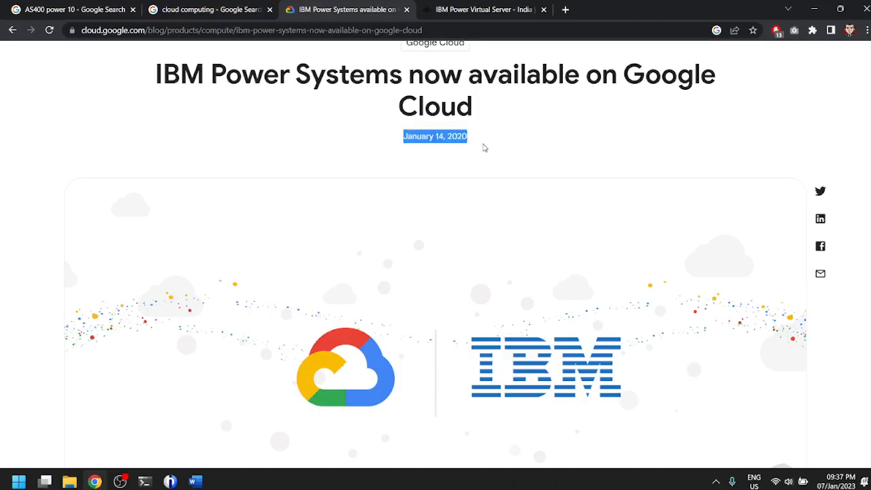
{"action": "left_click", "coordinate": [484, 147]}
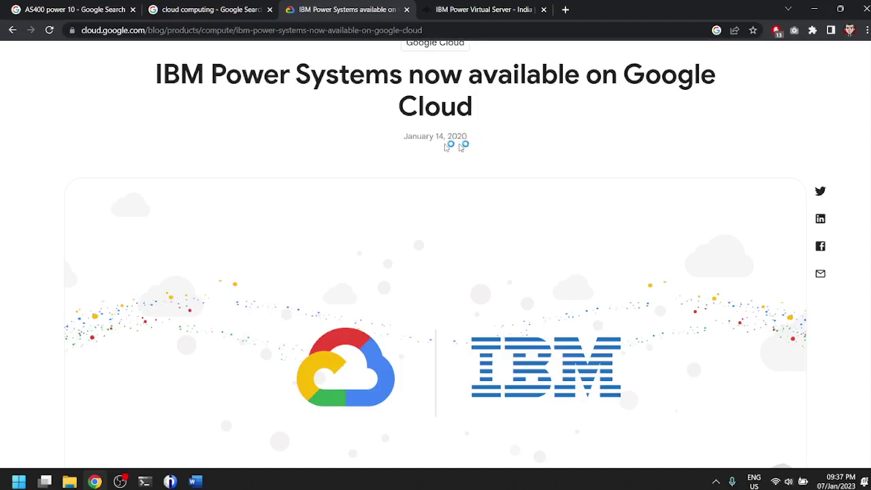
{"action": "scroll", "coordinate": [324, 289], "scroll_direction": "down", "scroll_amount": 2}
{"action": "scroll", "coordinate": [324, 290], "scroll_direction": "down", "scroll_amount": 1}
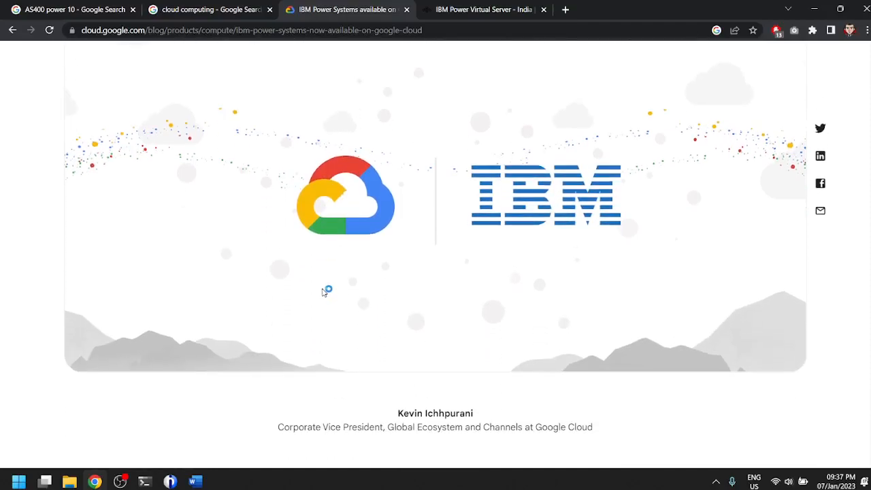
{"action": "scroll", "coordinate": [324, 289], "scroll_direction": "up", "scroll_amount": 5}
{"action": "left_click_drag", "start_coordinate": [156, 190], "coordinate": [402, 189]}
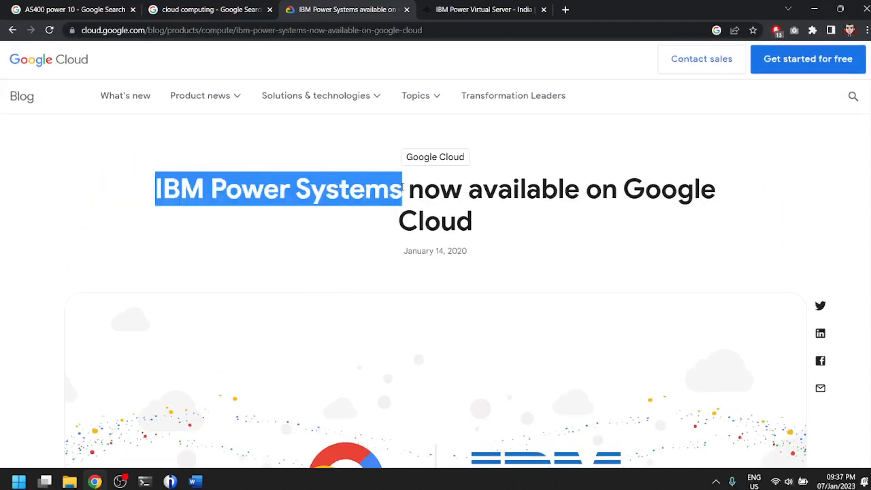
{"action": "left_click", "coordinate": [485, 212]}
{"action": "scroll", "coordinate": [583, 237], "scroll_direction": "down", "scroll_amount": 5}
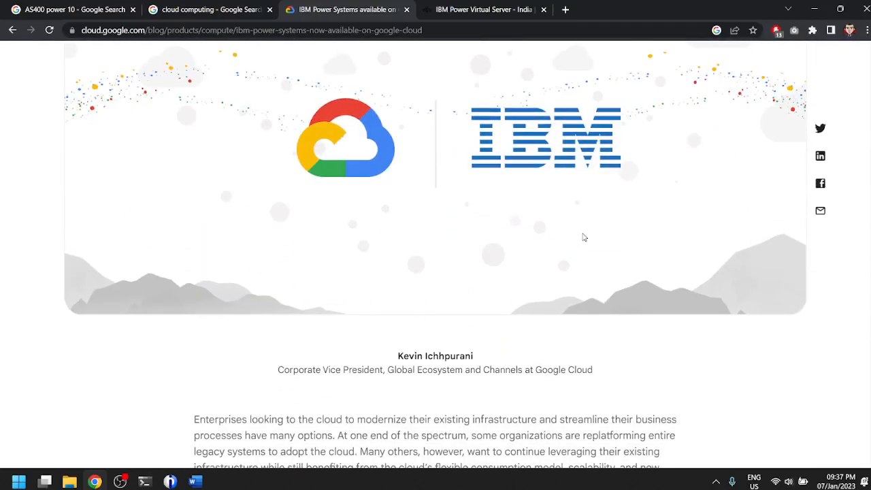
{"action": "scroll", "coordinate": [583, 236], "scroll_direction": "down", "scroll_amount": 5}
{"action": "scroll", "coordinate": [583, 236], "scroll_direction": "down", "scroll_amount": 3}
{"action": "scroll", "coordinate": [583, 237], "scroll_direction": "down", "scroll_amount": 3}
{"action": "key", "text": "ctrl+Tab"}
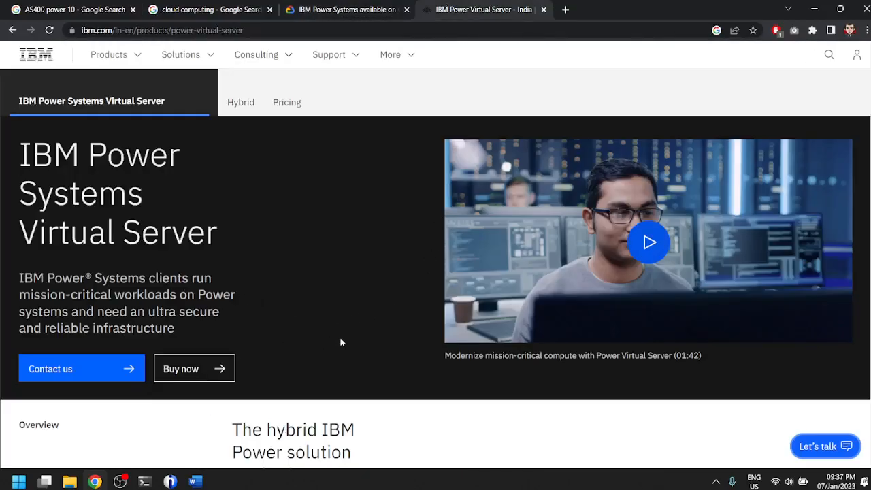
{"action": "scroll", "coordinate": [340, 342], "scroll_direction": "down", "scroll_amount": 3}
{"action": "scroll", "coordinate": [340, 341], "scroll_direction": "down", "scroll_amount": 3}
{"action": "scroll", "coordinate": [337, 339], "scroll_direction": "down", "scroll_amount": 2}
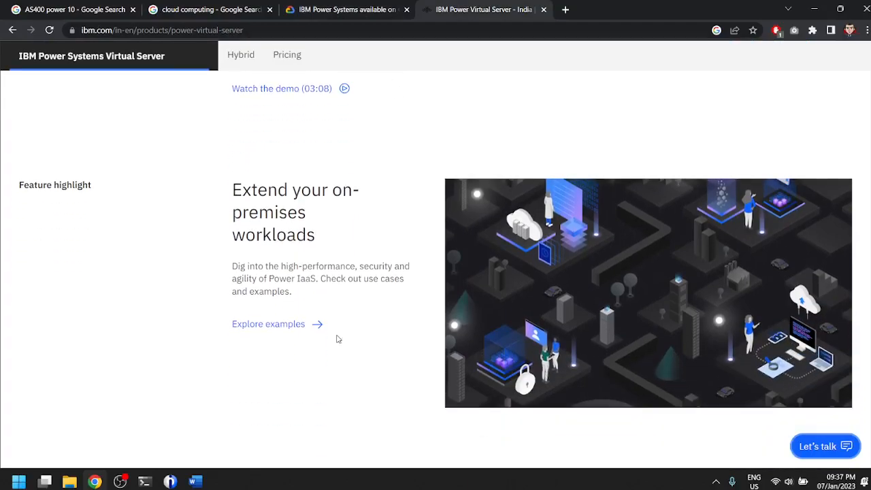
{"action": "scroll", "coordinate": [338, 339], "scroll_direction": "down", "scroll_amount": 2}
{"action": "scroll", "coordinate": [337, 339], "scroll_direction": "down", "scroll_amount": 3}
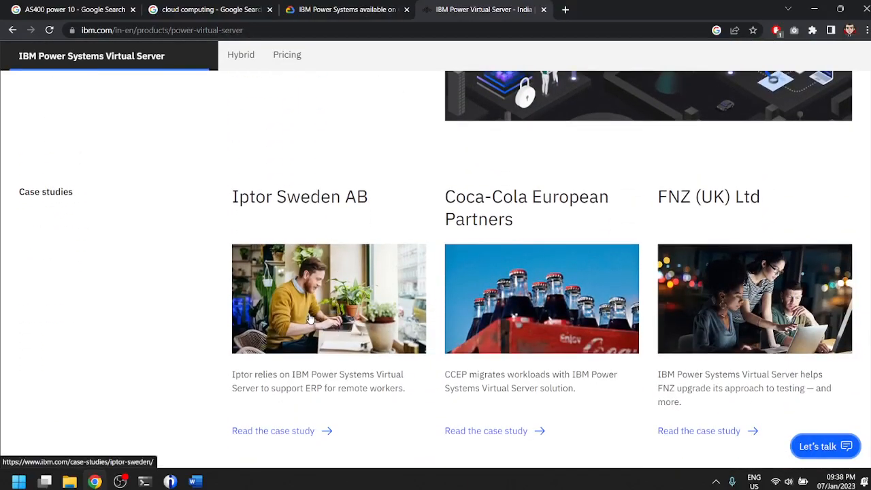
{"action": "scroll", "coordinate": [306, 315], "scroll_direction": "down", "scroll_amount": 2}
{"action": "scroll", "coordinate": [311, 318], "scroll_direction": "down", "scroll_amount": 2}
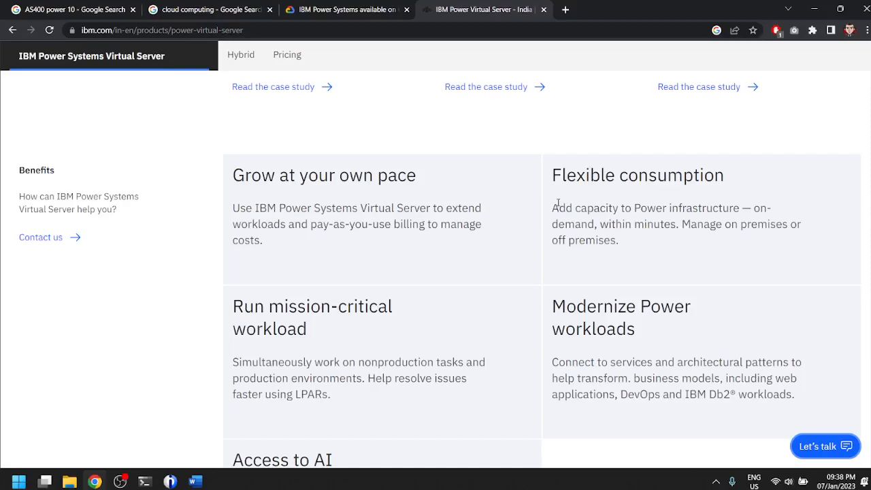
{"action": "scroll", "coordinate": [381, 332], "scroll_direction": "down", "scroll_amount": 2}
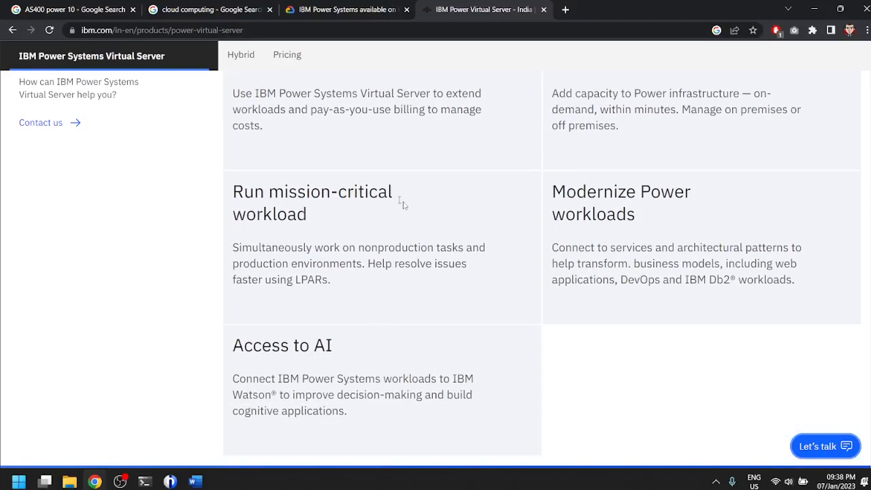
{"action": "scroll", "coordinate": [430, 336], "scroll_direction": "down", "scroll_amount": 4}
{"action": "scroll", "coordinate": [429, 337], "scroll_direction": "up", "scroll_amount": 6}
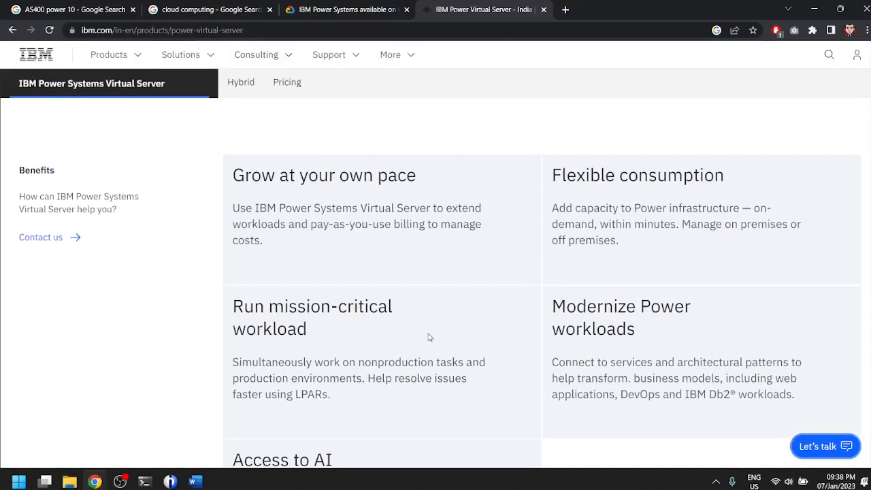
{"action": "scroll", "coordinate": [428, 337], "scroll_direction": "up", "scroll_amount": 4}
{"action": "scroll", "coordinate": [428, 337], "scroll_direction": "up", "scroll_amount": 5}
{"action": "scroll", "coordinate": [429, 337], "scroll_direction": "up", "scroll_amount": 3}
{"action": "scroll", "coordinate": [429, 337], "scroll_direction": "up", "scroll_amount": 1}
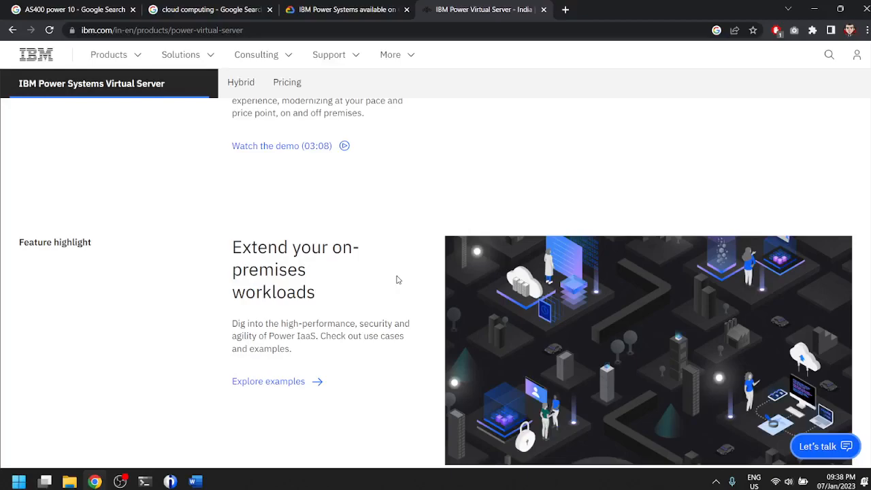
{"action": "scroll", "coordinate": [397, 279], "scroll_direction": "up", "scroll_amount": 4}
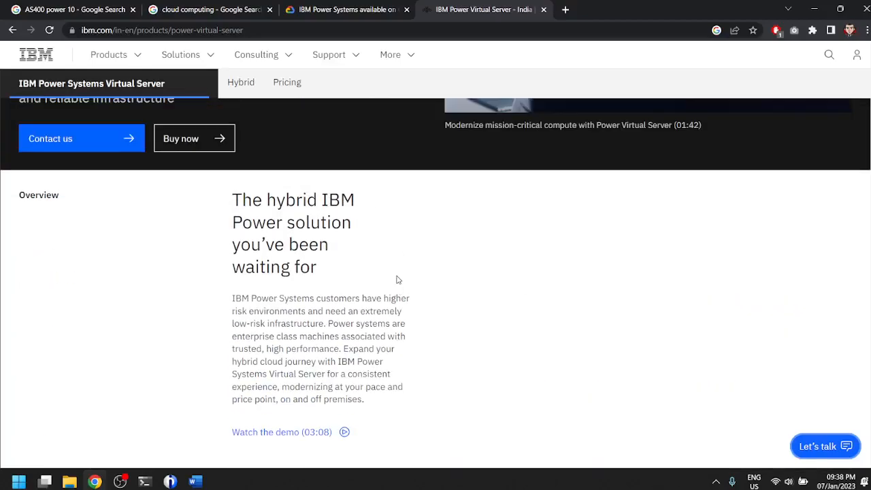
{"action": "scroll", "coordinate": [397, 280], "scroll_direction": "up", "scroll_amount": 1}
{"action": "scroll", "coordinate": [398, 280], "scroll_direction": "up", "scroll_amount": 3}
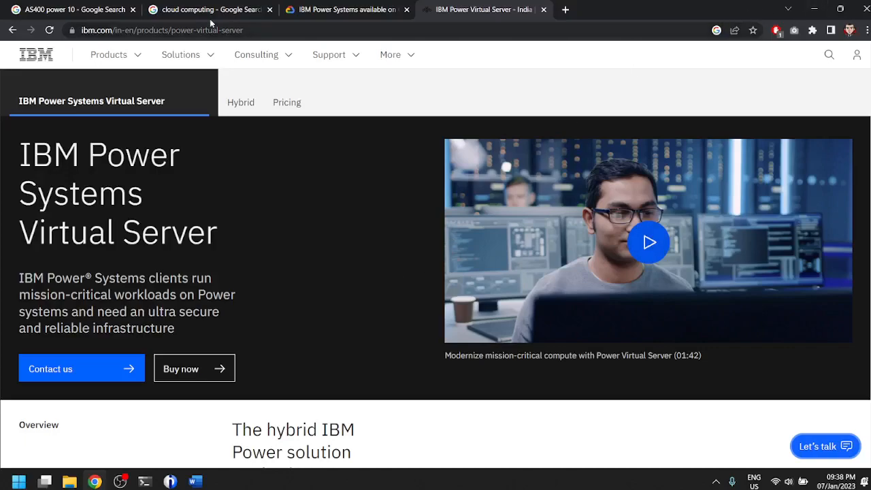
Step: Return to the AS400 power 10 Google Images results
{"action": "left_click", "coordinate": [170, 8]}
{"action": "left_click", "coordinate": [75, 9]}
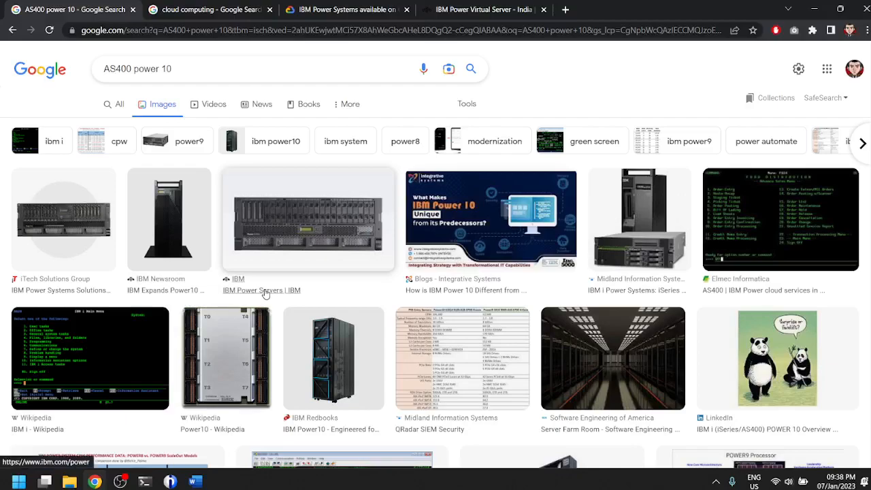
{"action": "scroll", "coordinate": [405, 306], "scroll_direction": "down", "scroll_amount": 3}
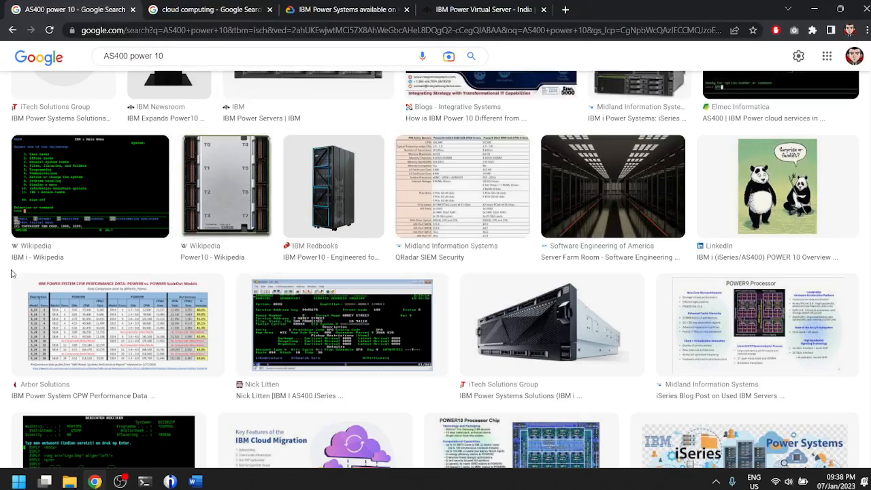
{"action": "scroll", "coordinate": [11, 275], "scroll_direction": "down", "scroll_amount": 3}
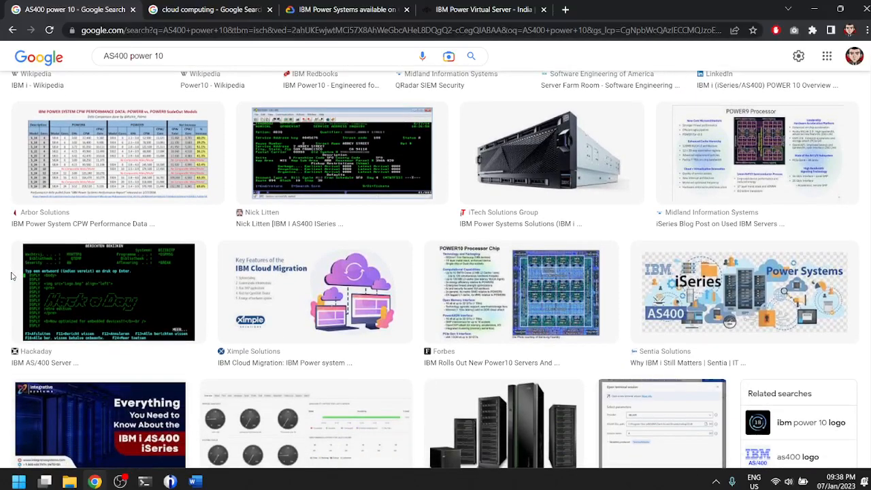
{"action": "scroll", "coordinate": [12, 275], "scroll_direction": "up", "scroll_amount": 3}
{"action": "scroll", "coordinate": [12, 275], "scroll_direction": "up", "scroll_amount": 2}
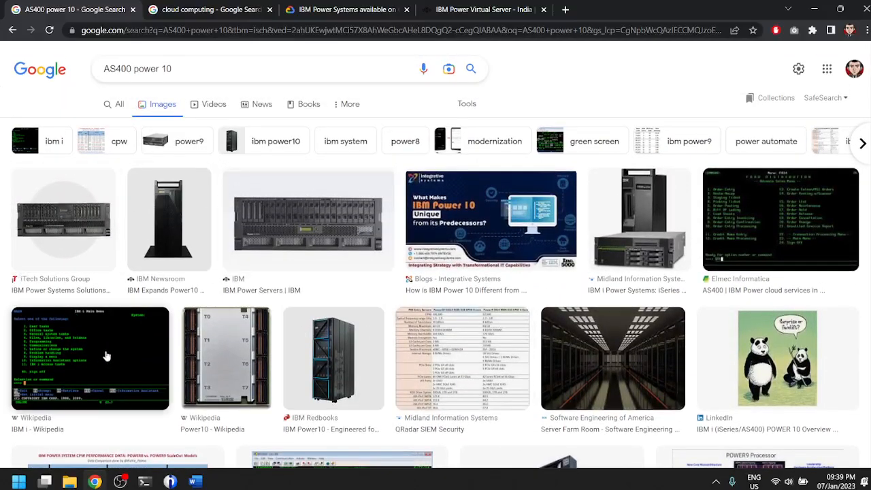
{"action": "scroll", "coordinate": [97, 358], "scroll_direction": "down", "scroll_amount": 2}
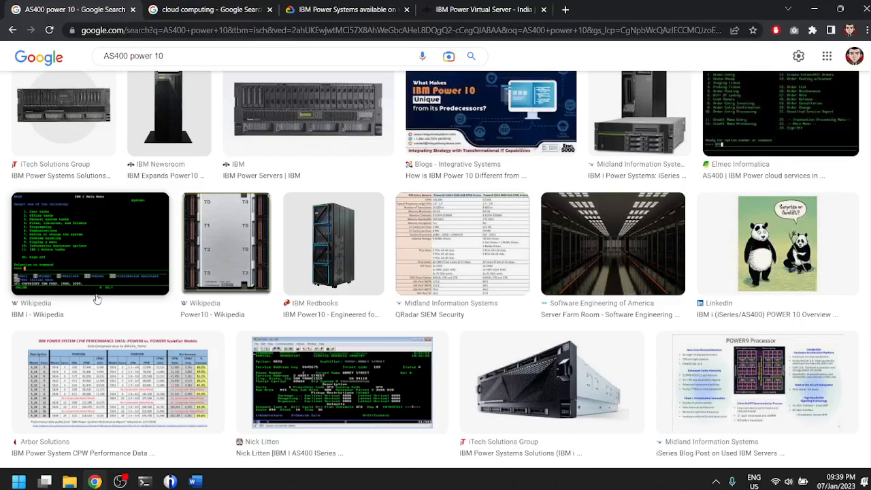
{"action": "scroll", "coordinate": [96, 299], "scroll_direction": "up", "scroll_amount": 1}
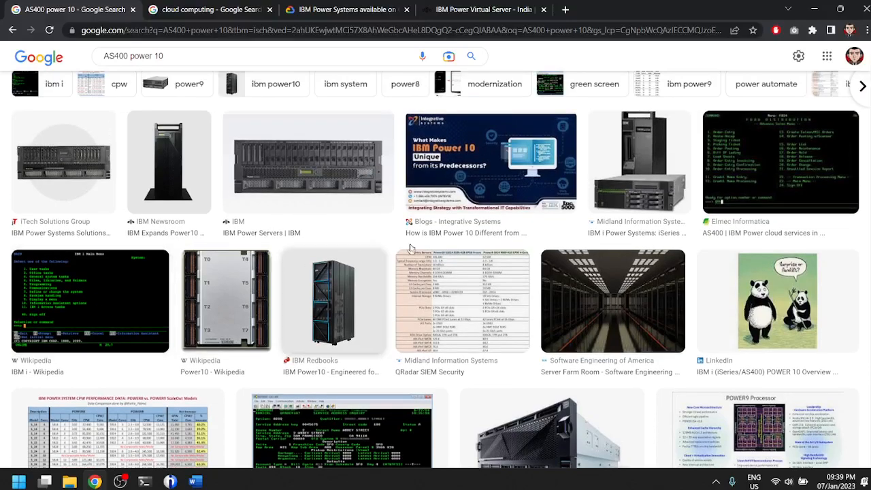
{"action": "scroll", "coordinate": [773, 191], "scroll_direction": "down", "scroll_amount": 1}
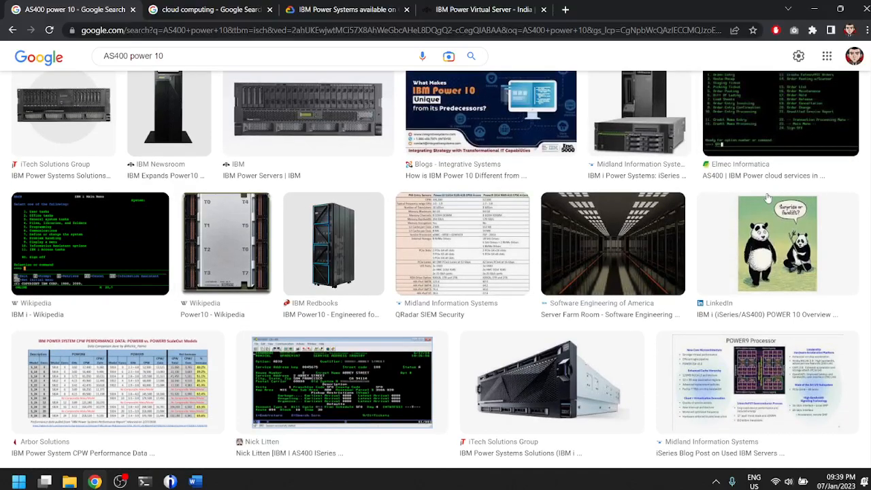
{"action": "scroll", "coordinate": [15, 328], "scroll_direction": "down", "scroll_amount": 3}
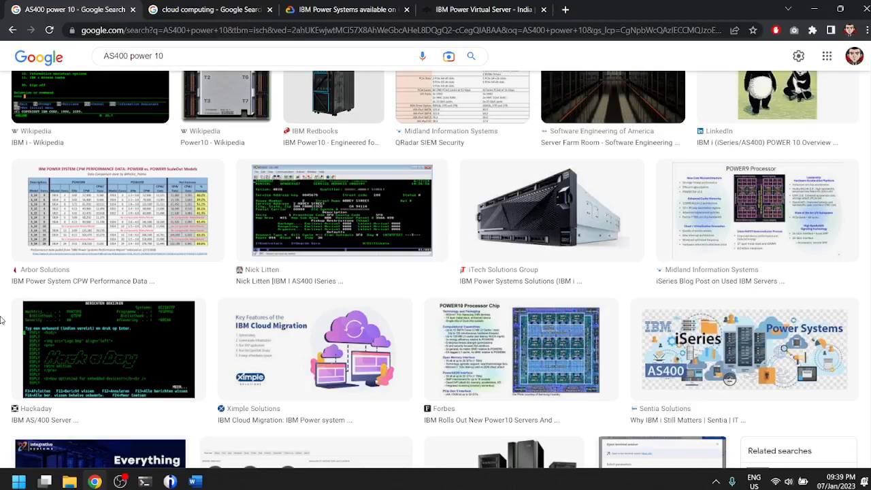
{"action": "scroll", "coordinate": [1, 320], "scroll_direction": "up", "scroll_amount": 2}
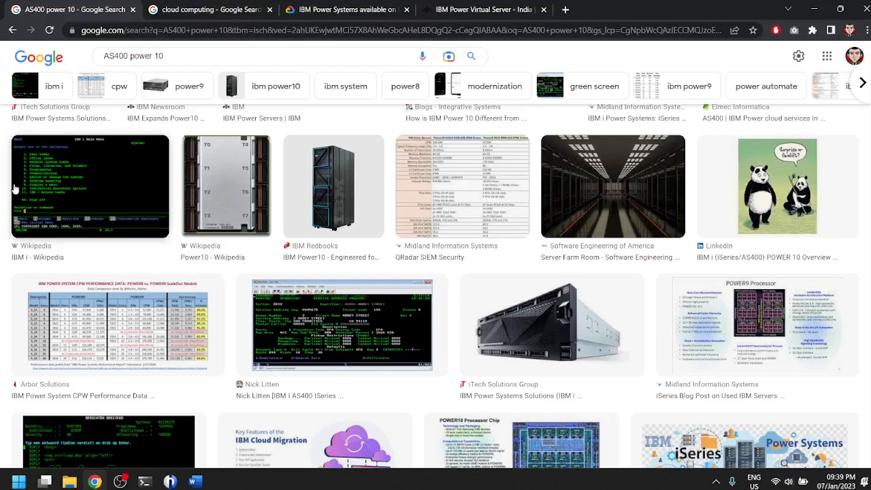
{"action": "scroll", "coordinate": [15, 188], "scroll_direction": "up", "scroll_amount": 3}
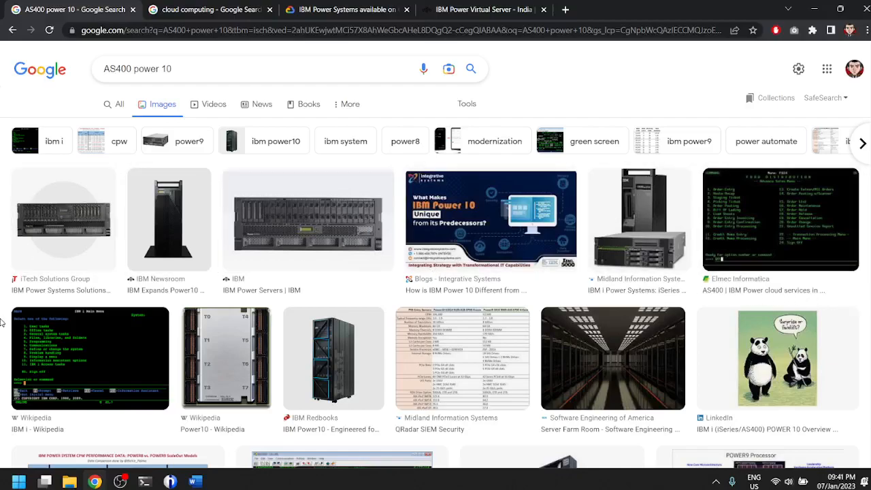
{"action": "scroll", "coordinate": [2, 322], "scroll_direction": "down", "scroll_amount": 2}
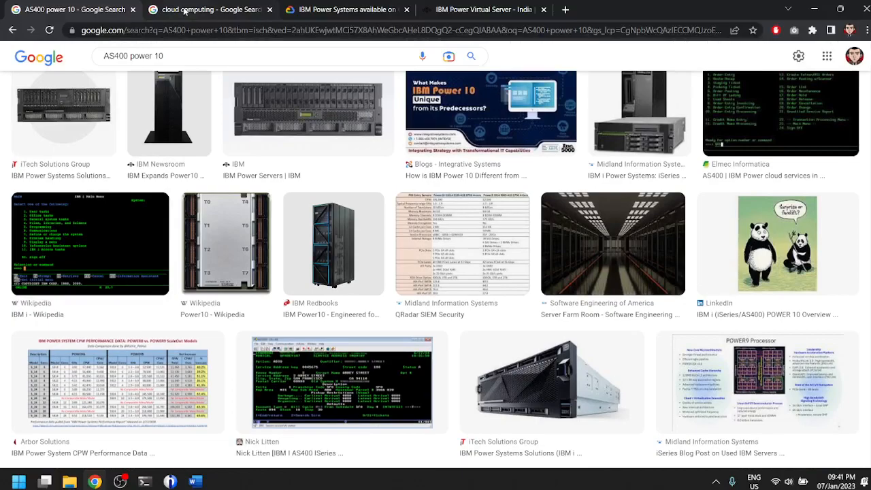
{"action": "left_click", "coordinate": [291, 7]}
{"action": "left_click", "coordinate": [452, 8]}
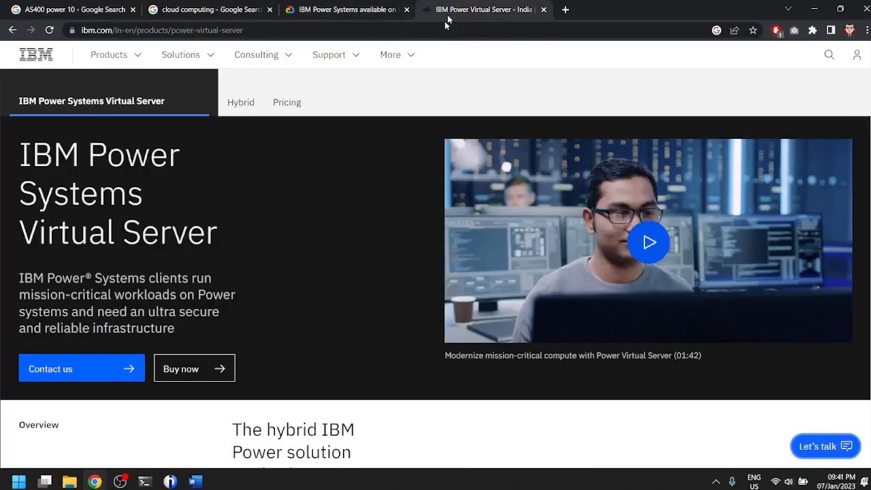
{"action": "left_click", "coordinate": [98, 10]}
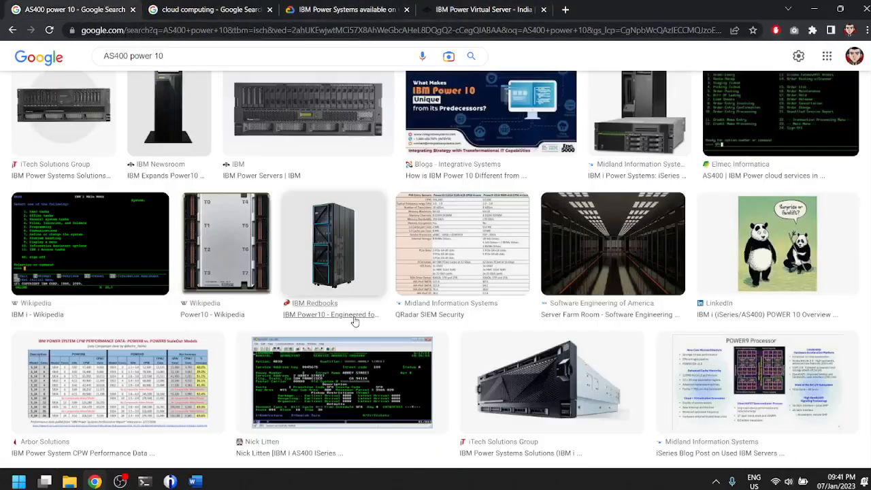
{"action": "scroll", "coordinate": [4, 321], "scroll_direction": "down", "scroll_amount": 3}
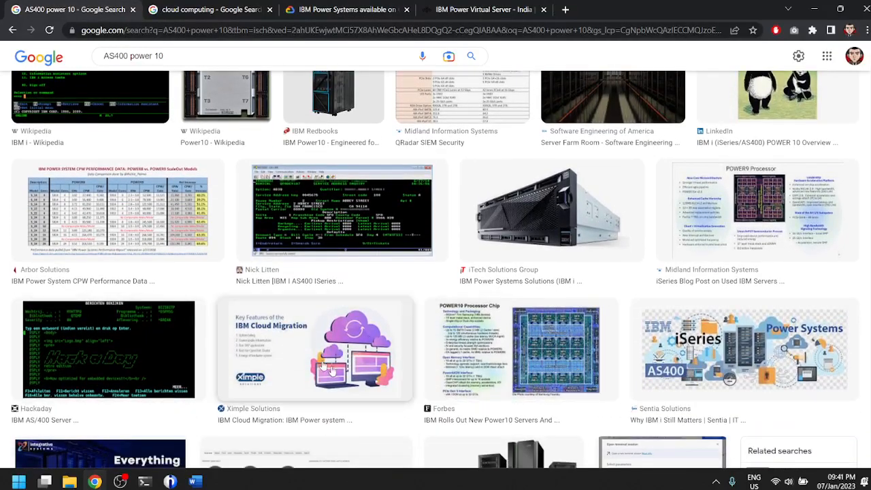
{"action": "left_click", "coordinate": [605, 364]}
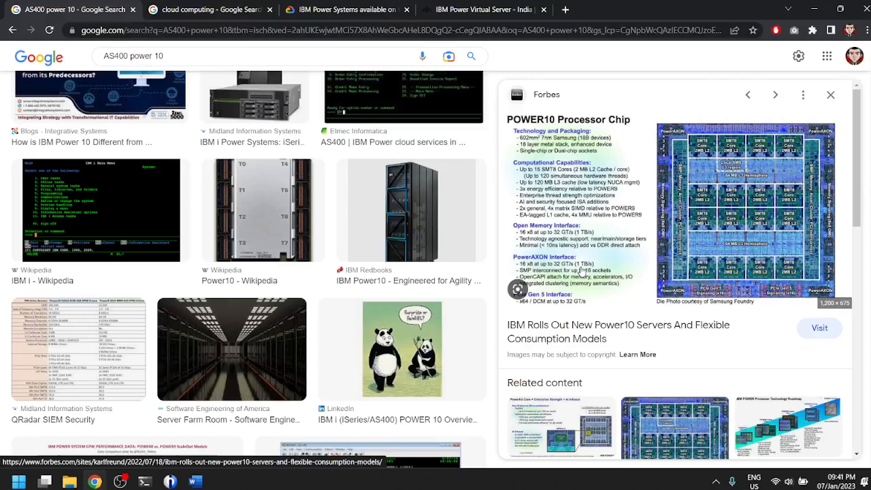
{"action": "left_click", "coordinate": [829, 95]}
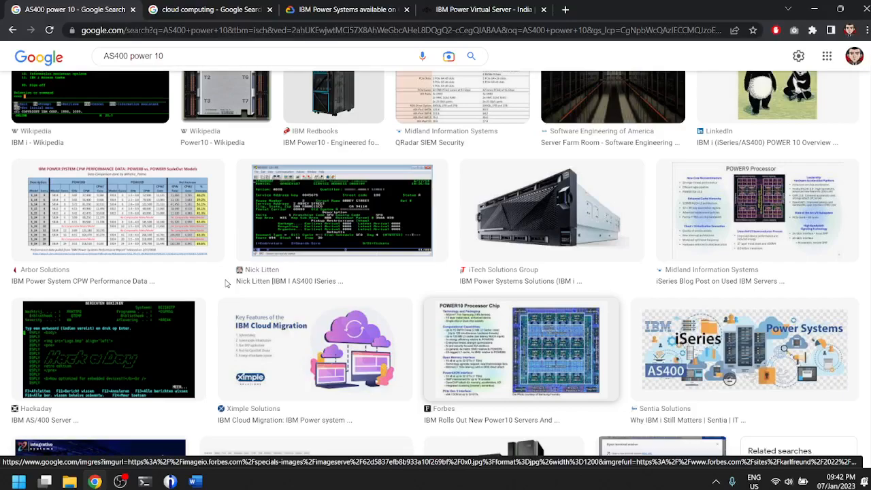
{"action": "scroll", "coordinate": [214, 291], "scroll_direction": "down", "scroll_amount": 2}
{"action": "scroll", "coordinate": [210, 295], "scroll_direction": "up", "scroll_amount": 2}
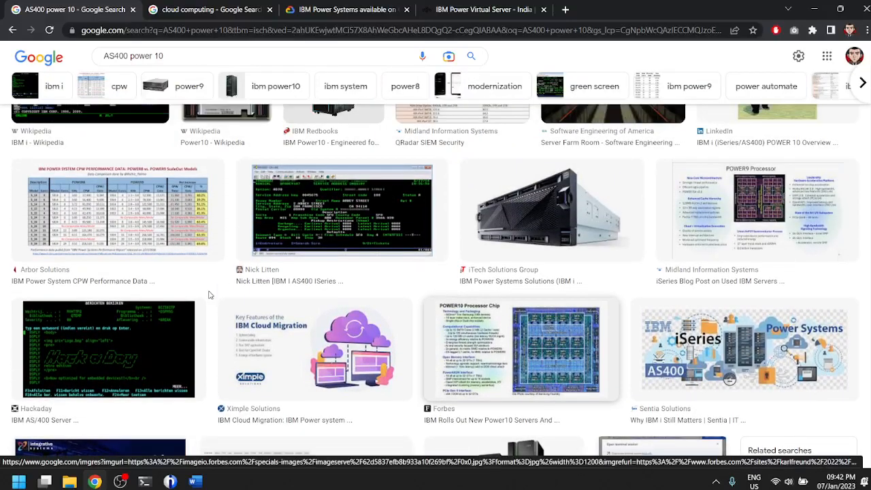
{"action": "scroll", "coordinate": [209, 295], "scroll_direction": "up", "scroll_amount": 1}
{"action": "scroll", "coordinate": [242, 280], "scroll_direction": "up", "scroll_amount": 1}
{"action": "scroll", "coordinate": [241, 281], "scroll_direction": "up", "scroll_amount": 2}
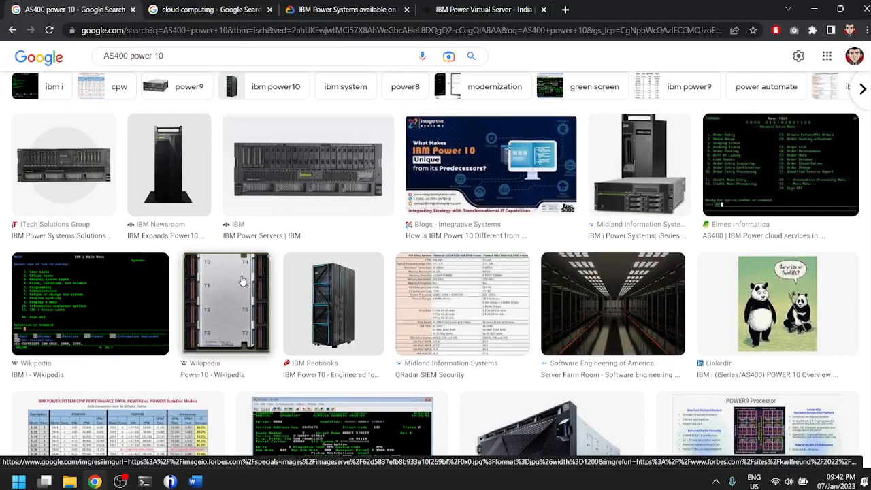
{"action": "scroll", "coordinate": [241, 280], "scroll_direction": "up", "scroll_amount": 1}
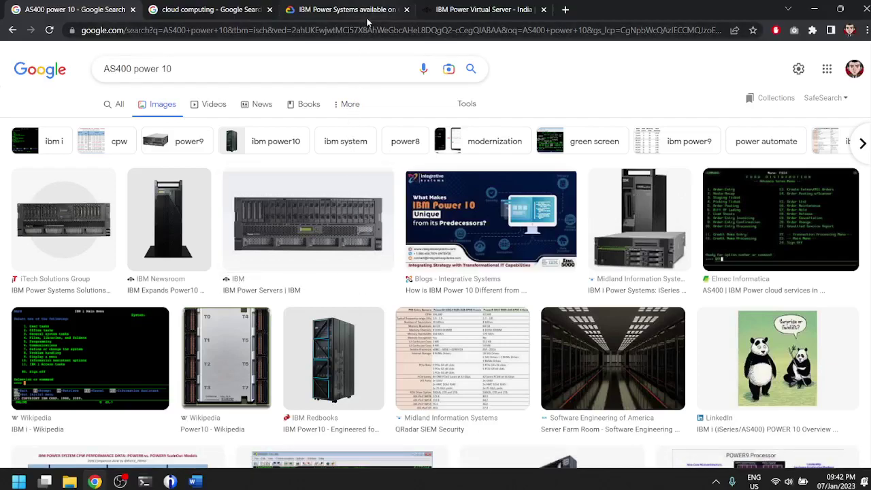
Step: Review the Google Cloud blog article, then move to the IBM Power Virtual Server page
{"action": "left_click", "coordinate": [401, 11]}
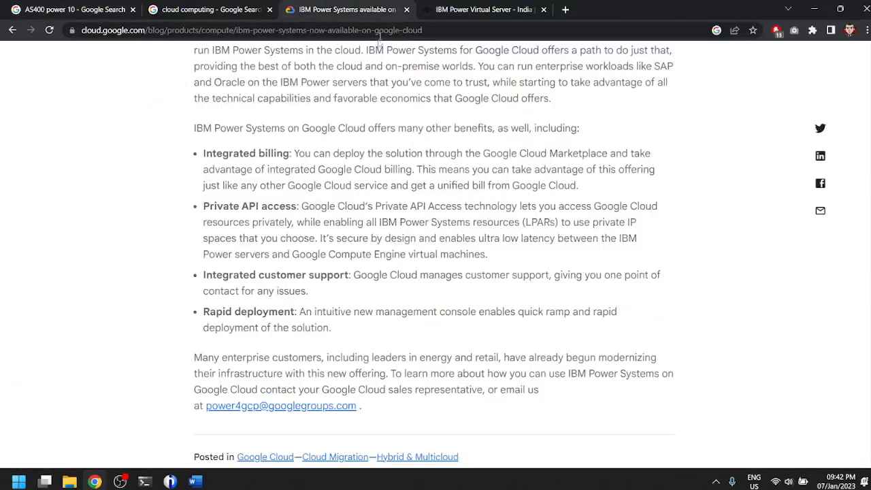
{"action": "scroll", "coordinate": [245, 204], "scroll_direction": "up", "scroll_amount": 10}
{"action": "scroll", "coordinate": [245, 206], "scroll_direction": "up", "scroll_amount": 5}
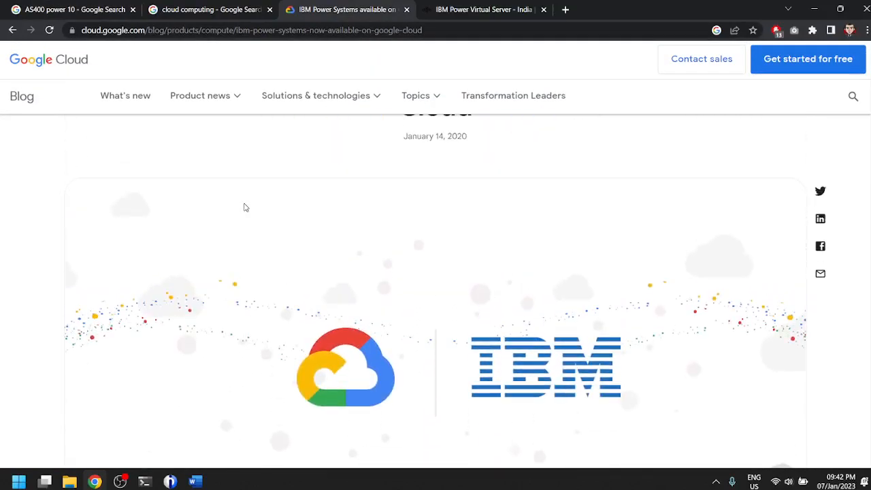
{"action": "scroll", "coordinate": [245, 204], "scroll_direction": "up", "scroll_amount": 2}
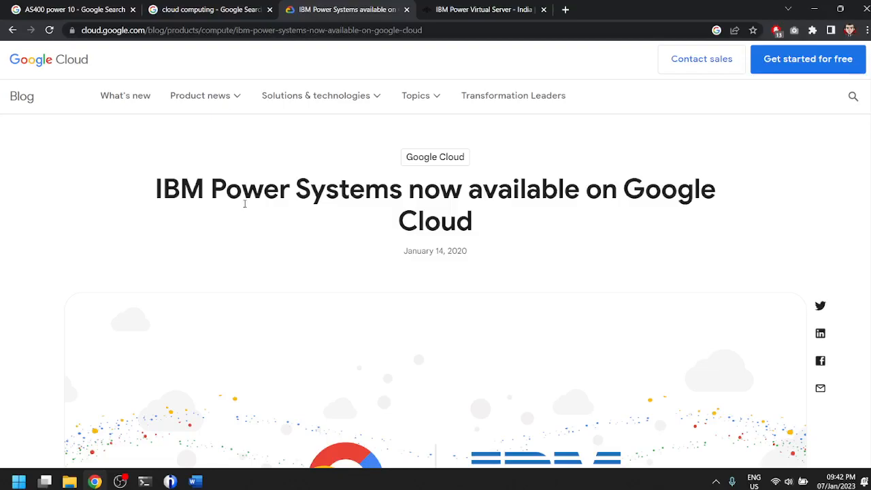
{"action": "scroll", "coordinate": [244, 203], "scroll_direction": "down", "scroll_amount": 2}
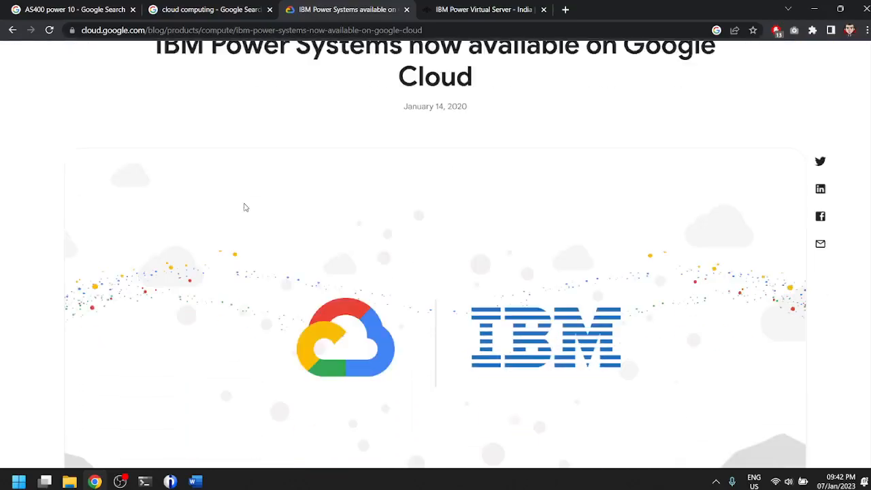
{"action": "scroll", "coordinate": [245, 204], "scroll_direction": "down", "scroll_amount": 3}
{"action": "scroll", "coordinate": [245, 204], "scroll_direction": "down", "scroll_amount": 5}
{"action": "scroll", "coordinate": [245, 207], "scroll_direction": "down", "scroll_amount": 3}
{"action": "scroll", "coordinate": [245, 207], "scroll_direction": "down", "scroll_amount": 1}
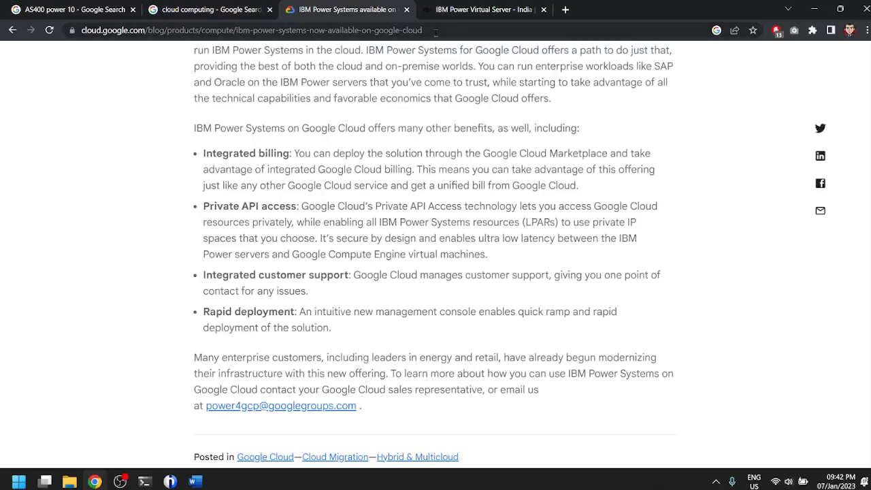
{"action": "left_click", "coordinate": [469, 10]}
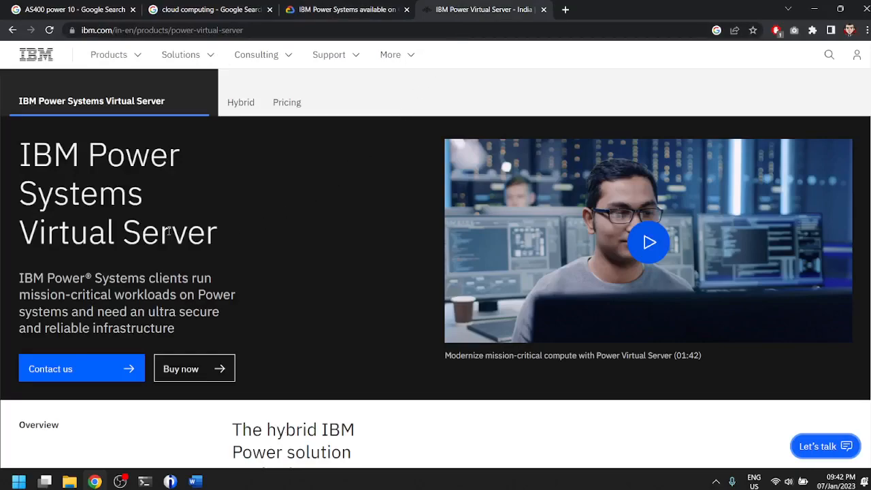
Step: Return to the AS400 power 10 image results, then bring the Word outline back up
{"action": "left_click", "coordinate": [112, 12]}
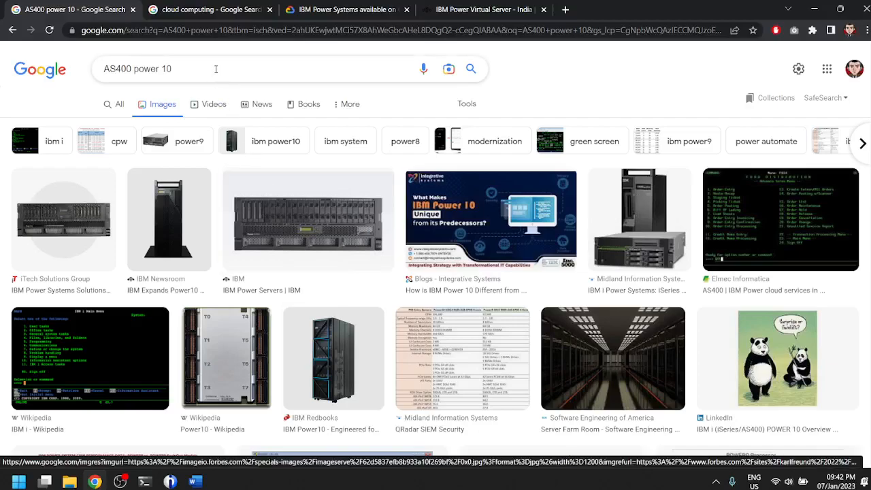
{"action": "scroll", "coordinate": [395, 319], "scroll_direction": "down", "scroll_amount": 4}
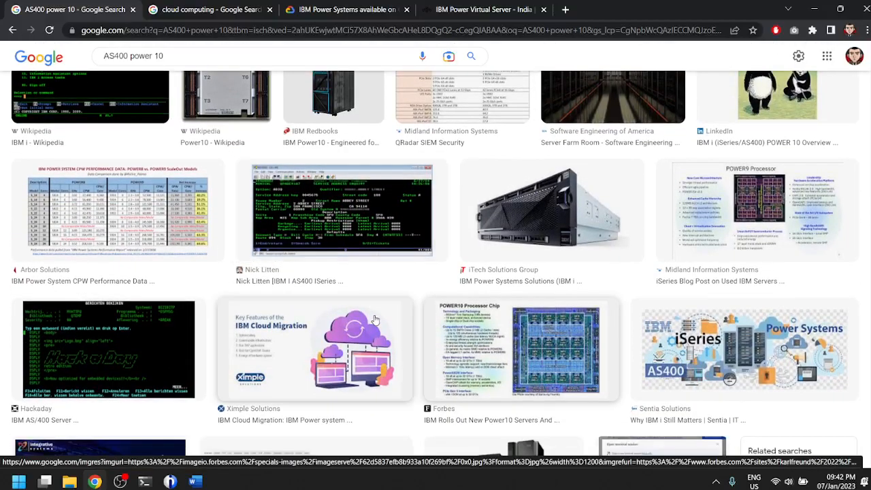
{"action": "key", "text": "alt+Tab"}
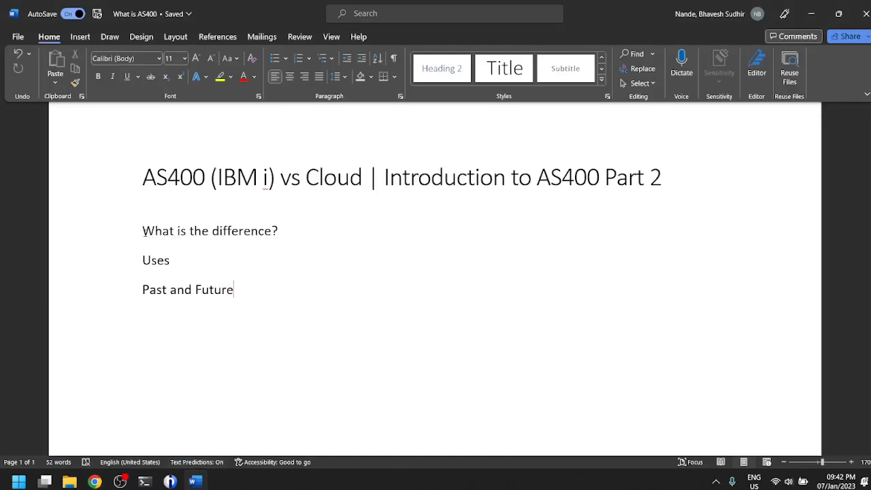
{"action": "left_click_drag", "start_coordinate": [143, 231], "coordinate": [287, 226]}
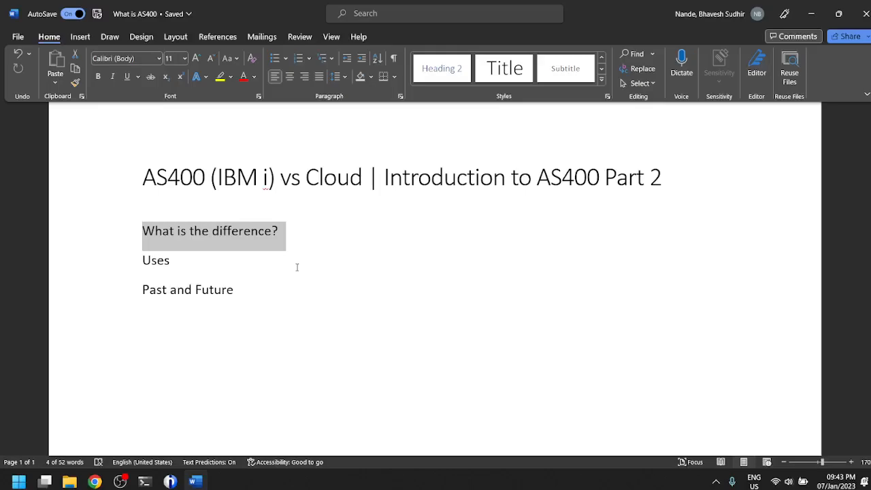
{"action": "left_click", "coordinate": [296, 267]}
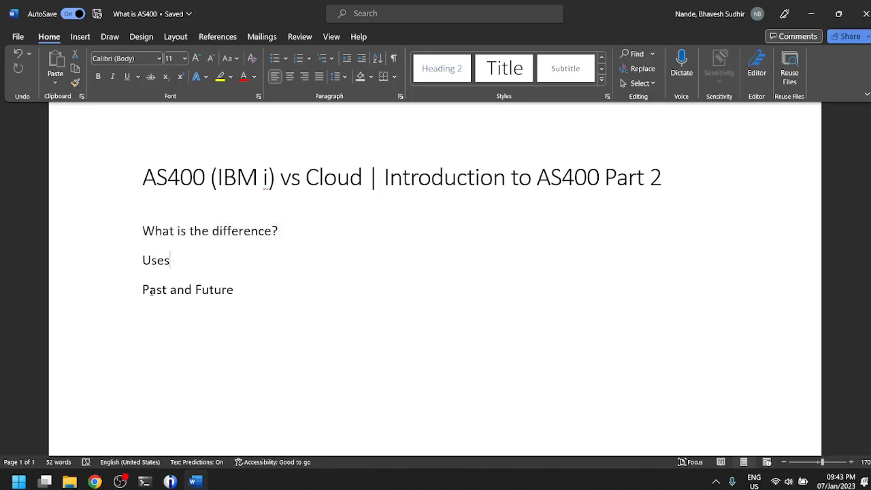
{"action": "left_click_drag", "start_coordinate": [143, 291], "coordinate": [232, 290]}
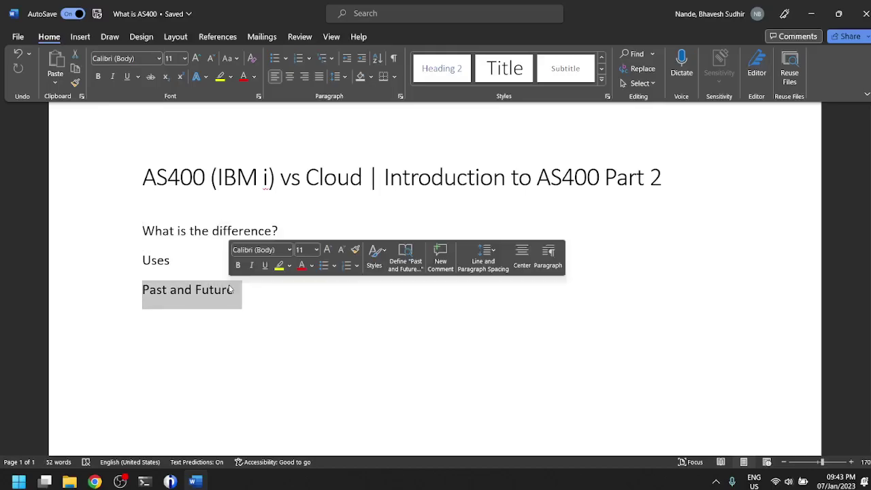
{"action": "left_click", "coordinate": [257, 307]}
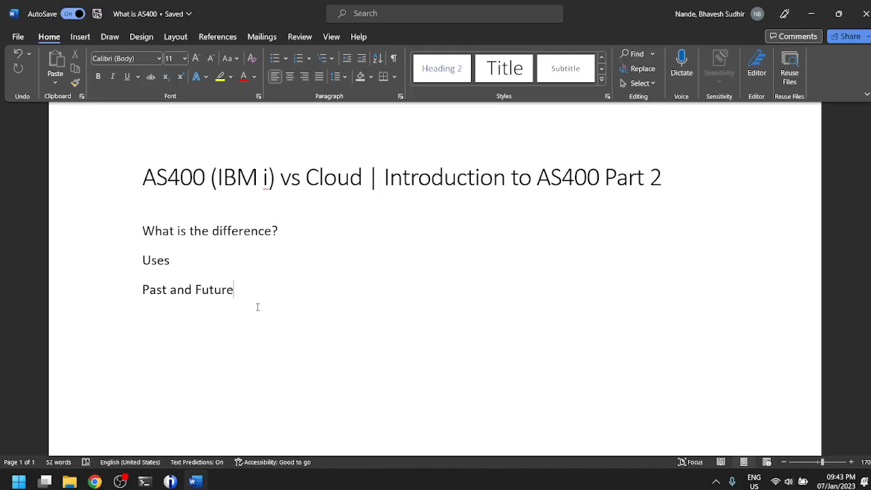
{"action": "left_click_drag", "start_coordinate": [142, 258], "coordinate": [175, 257]}
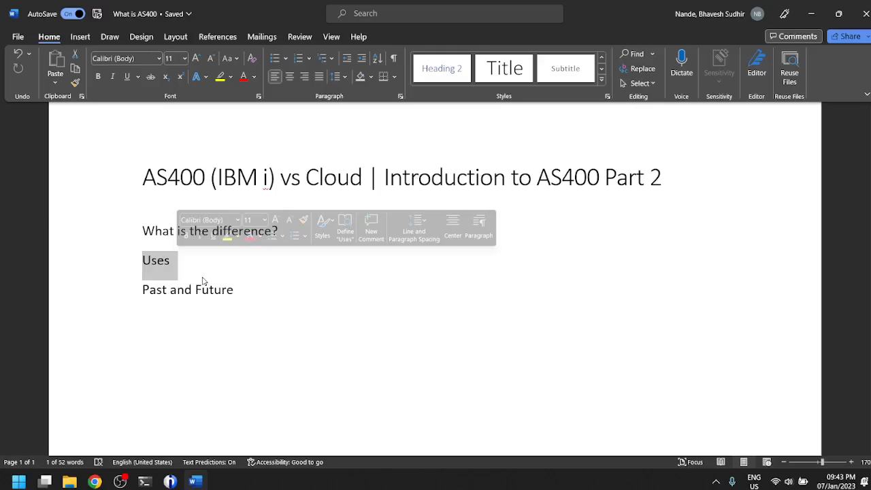
{"action": "left_click", "coordinate": [225, 274]}
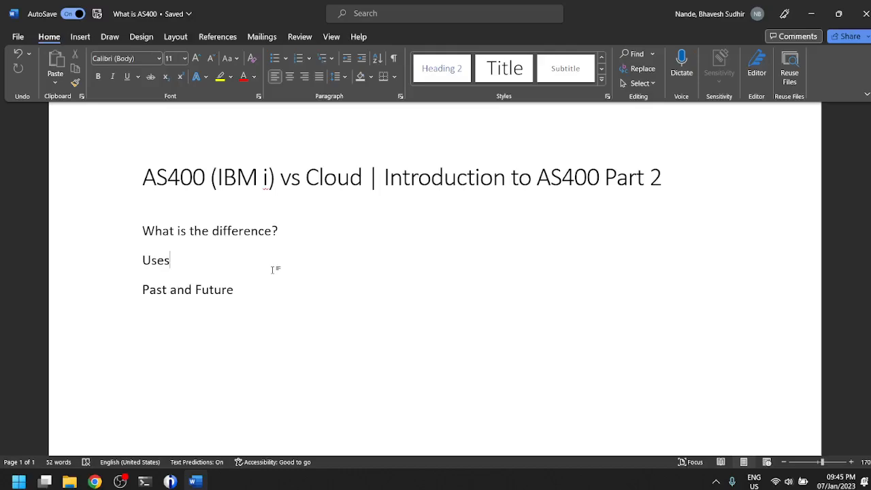
{"action": "left_click_drag", "start_coordinate": [211, 175], "coordinate": [271, 171]}
{"action": "left_click", "coordinate": [270, 171]}
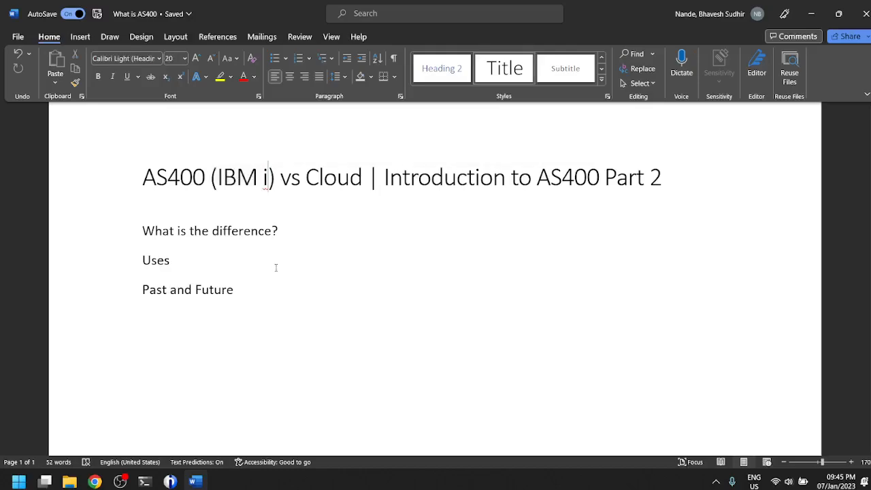